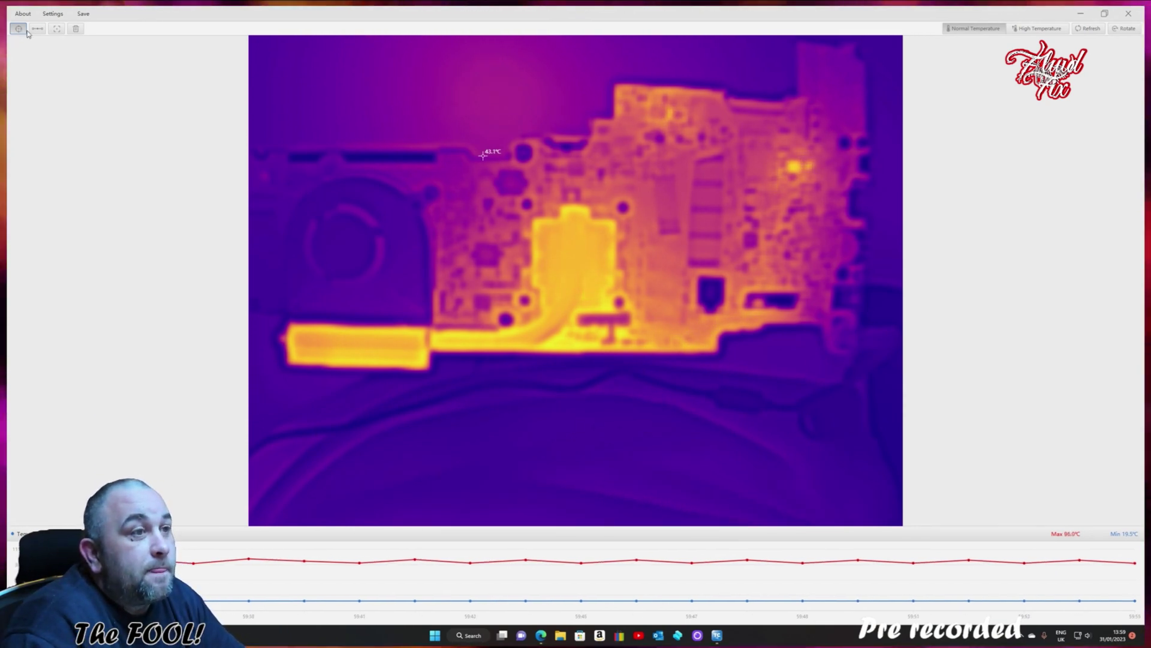
Take a spot reading on the processor area, then delete all spot markers from the image.
{"action": "left_click", "coordinate": [40, 31]}
{"action": "left_click", "coordinate": [17, 29]}
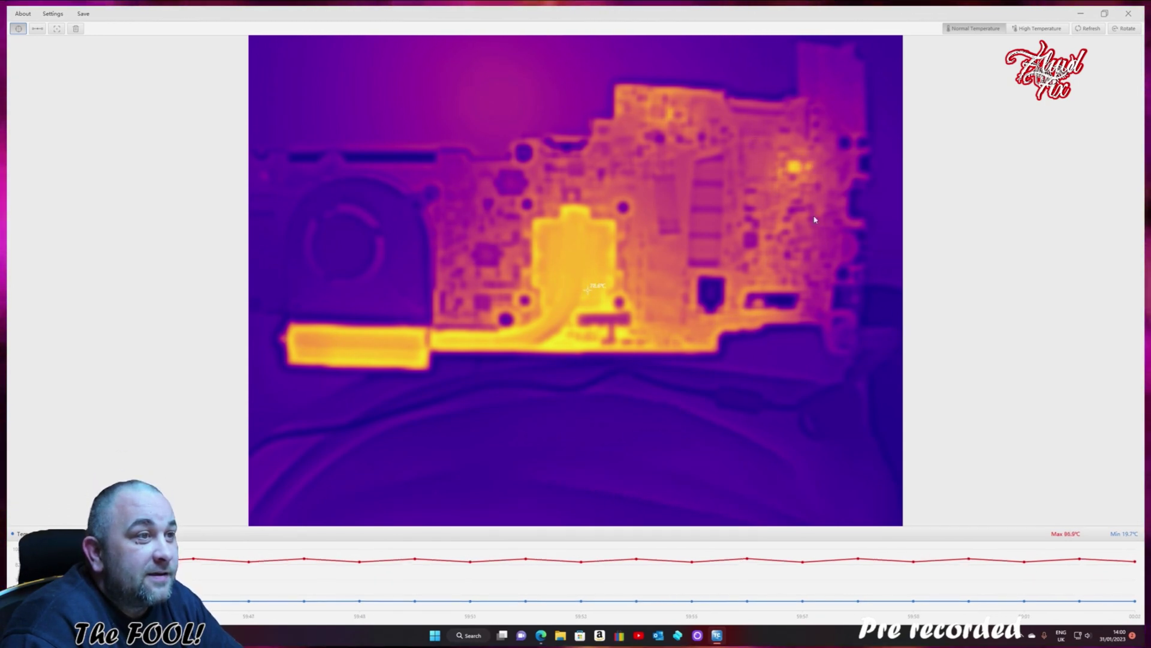
{"action": "left_click", "coordinate": [810, 167]}
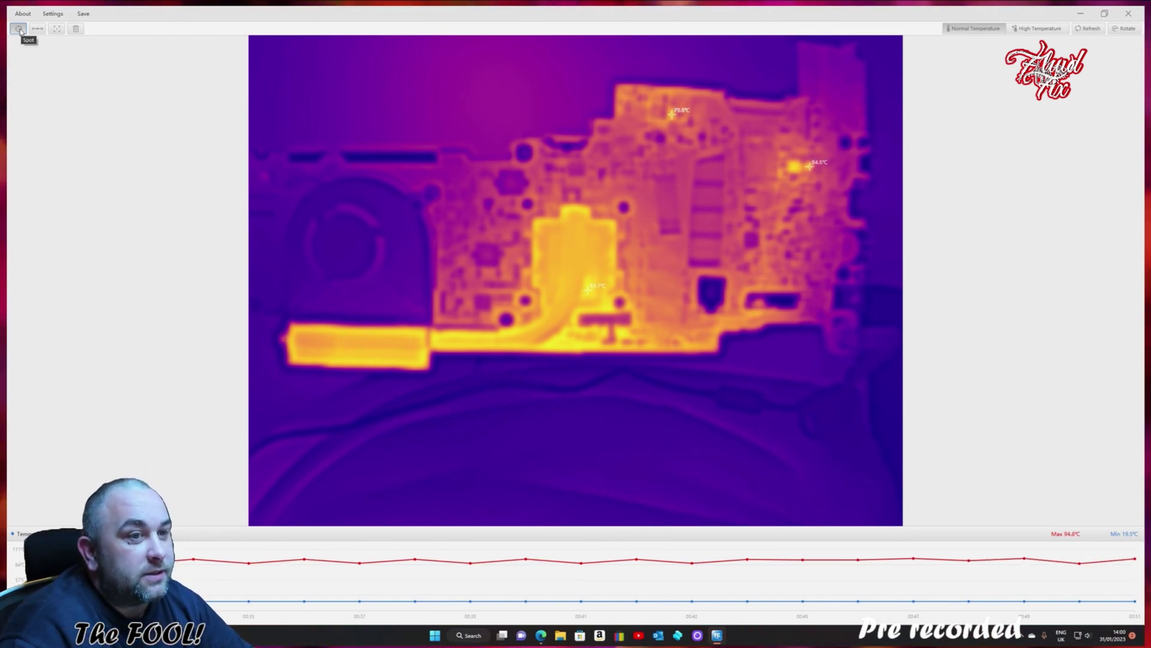
{"action": "left_click", "coordinate": [75, 30]}
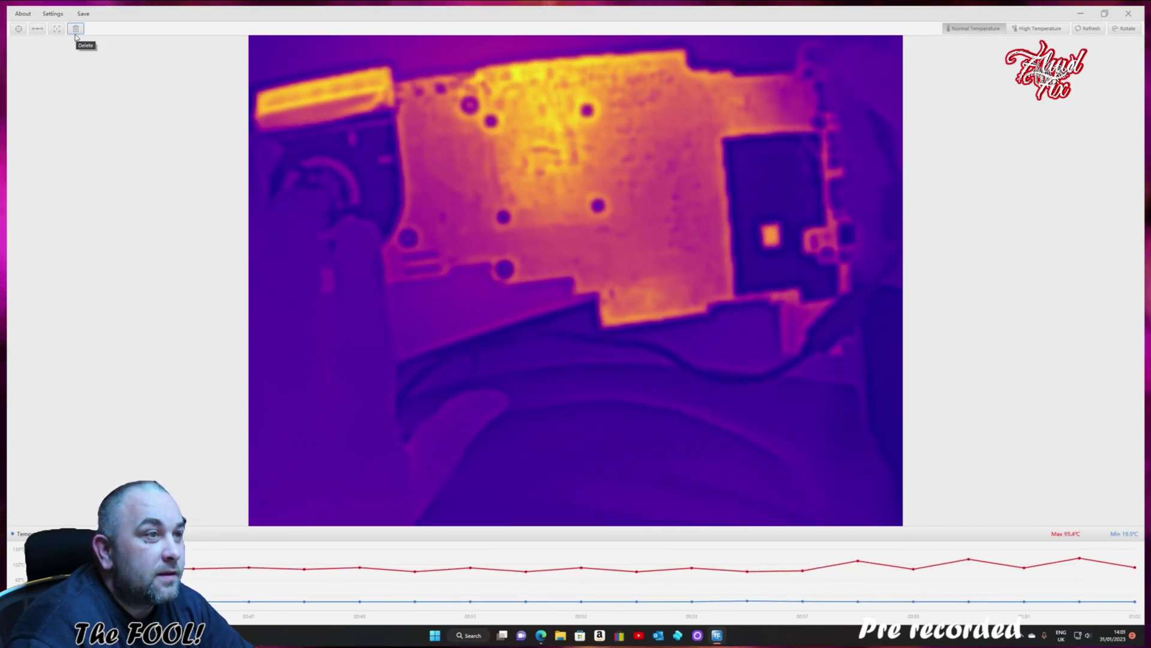
Clear any leftover markers from the image and switch to the Line tool.
{"action": "left_click", "coordinate": [76, 37]}
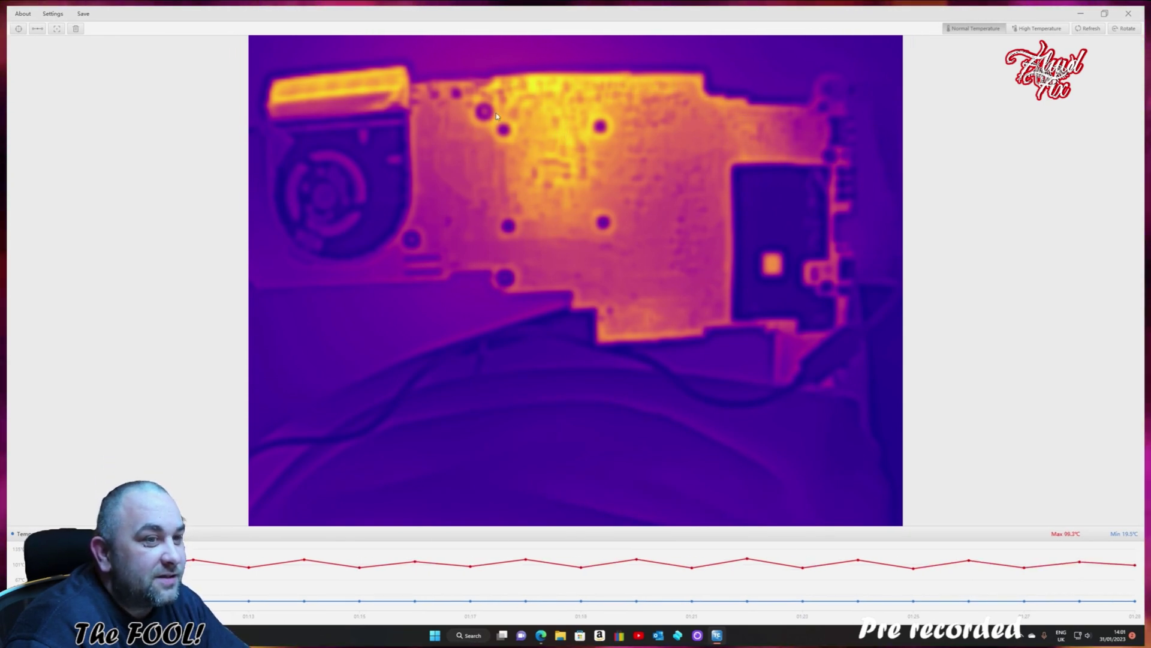
{"action": "left_click", "coordinate": [37, 29]}
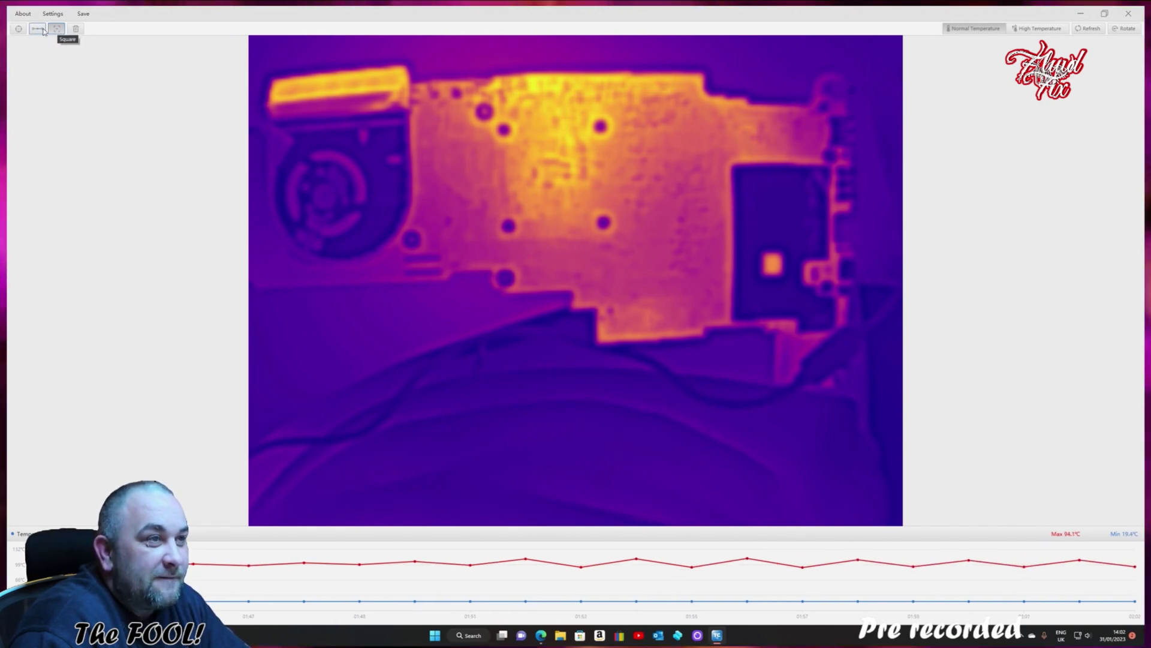
Place spot readings on the hottest area and on two points of the heatsink.
{"action": "left_click", "coordinate": [563, 136]}
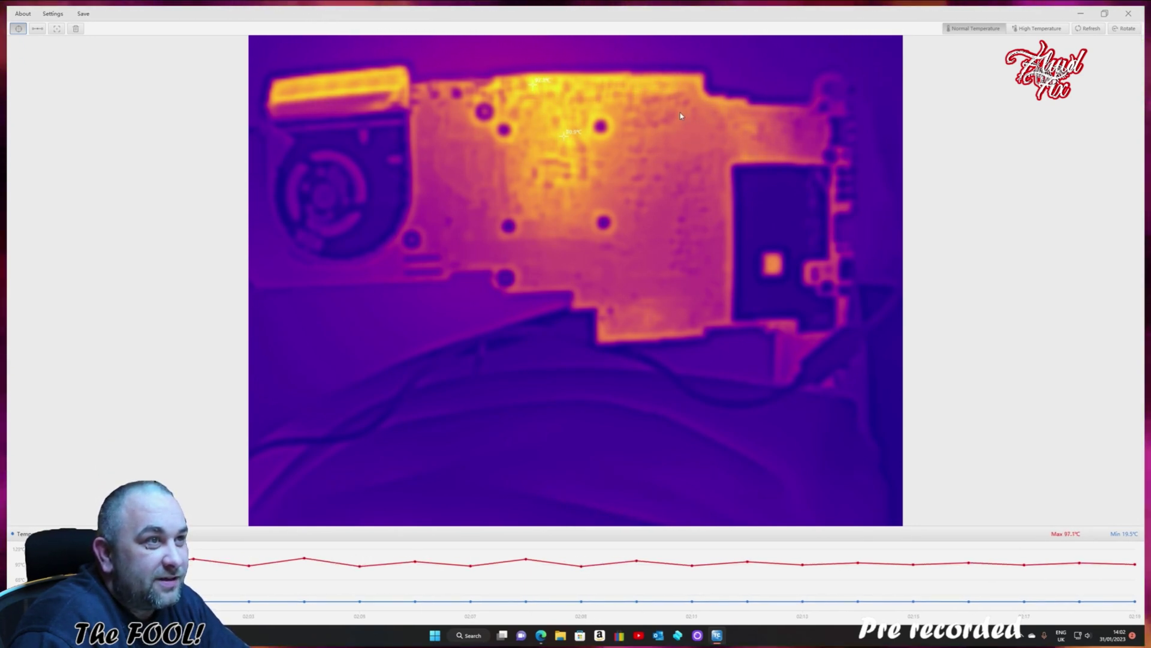
{"action": "left_click", "coordinate": [341, 92]}
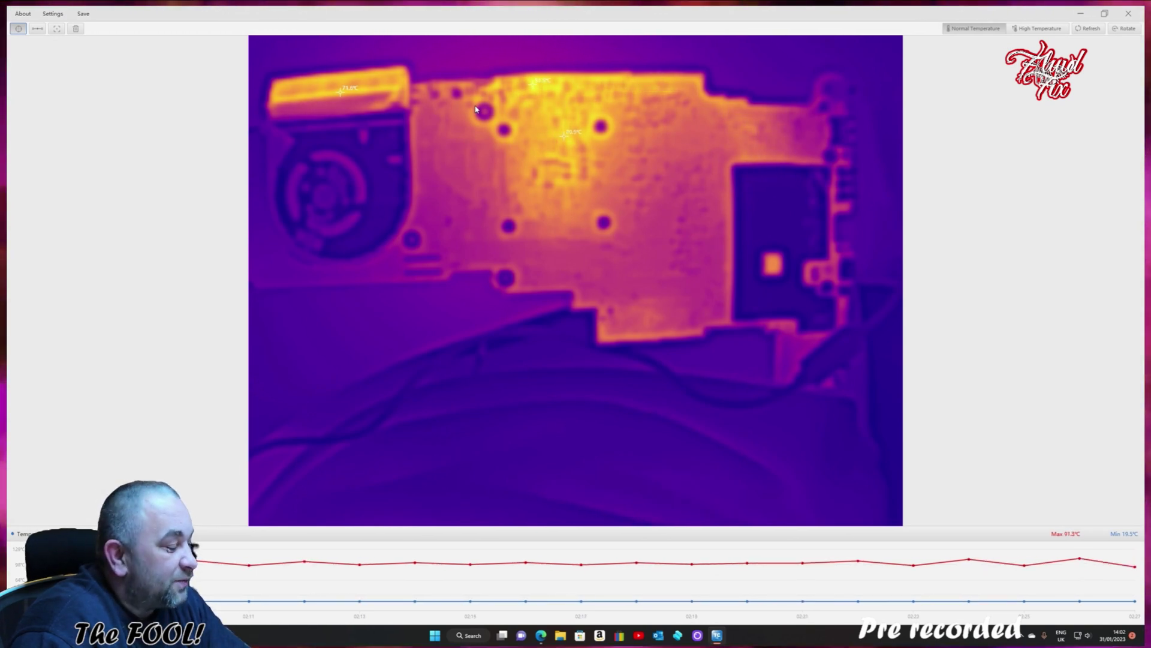
{"action": "left_click", "coordinate": [343, 76]}
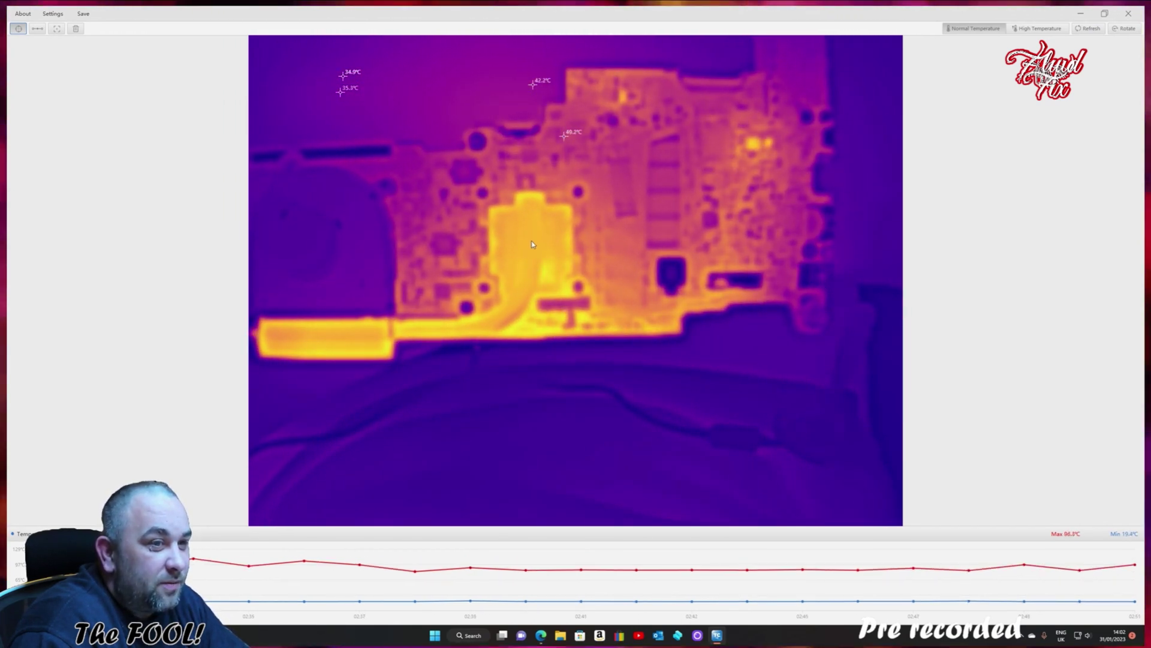
Delete the four leftover markers and place spot readings on the processor and a nearby hot spot.
{"action": "left_click", "coordinate": [72, 29]}
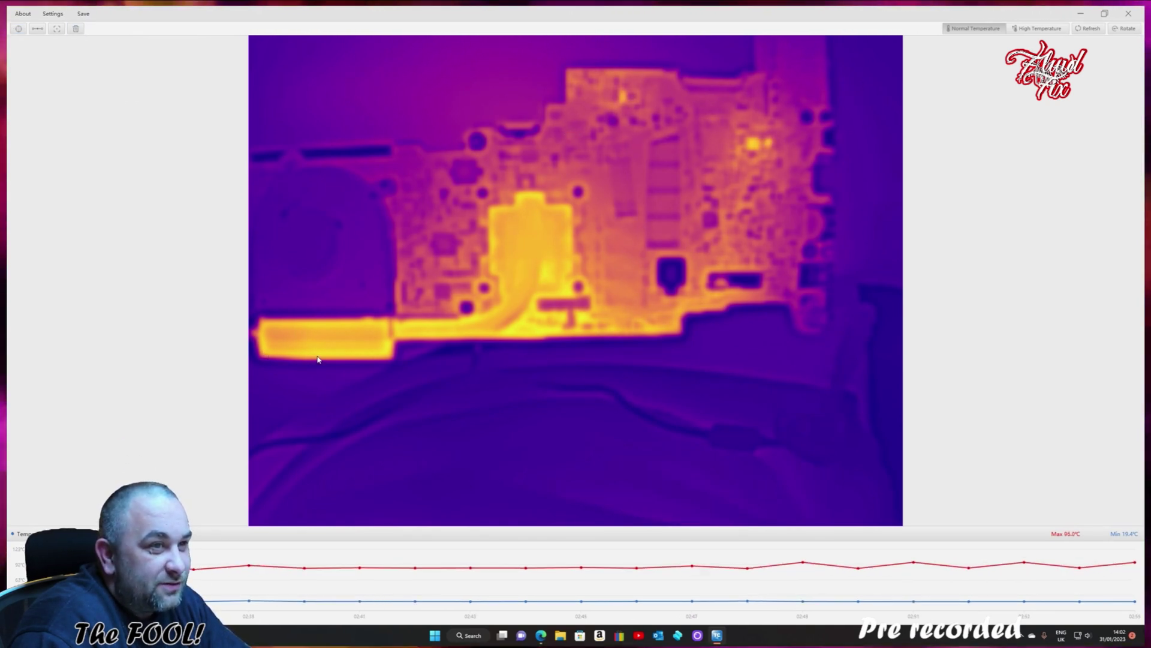
{"action": "left_click", "coordinate": [19, 29]}
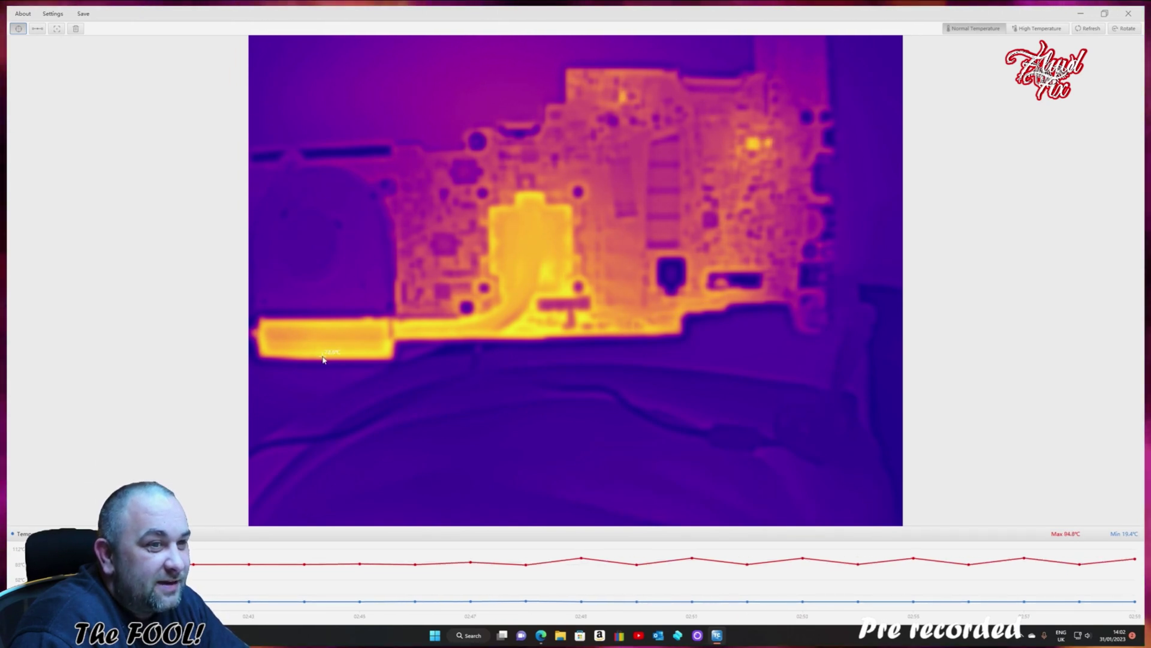
{"action": "left_click", "coordinate": [535, 235]}
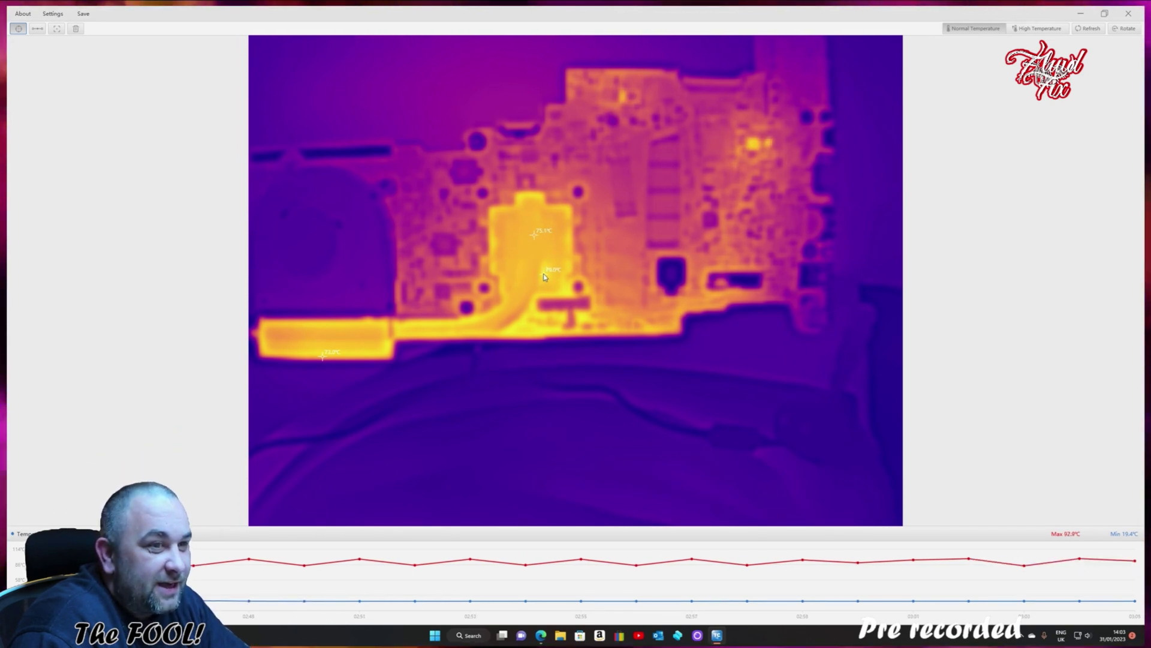
{"action": "left_click", "coordinate": [623, 96]}
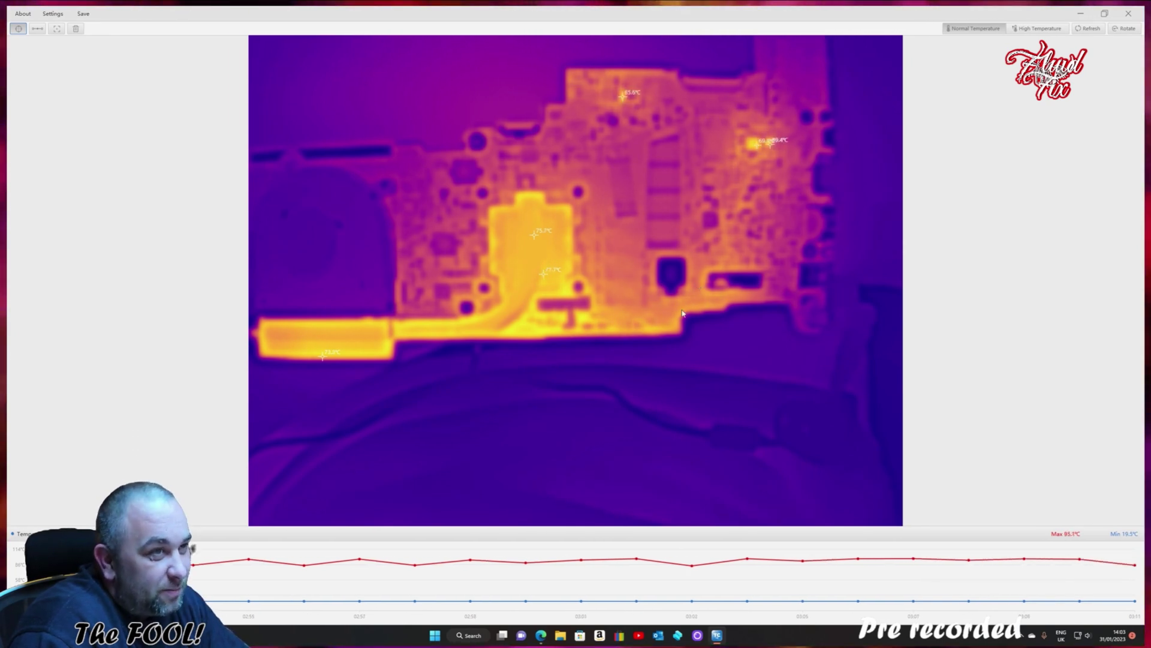
{"action": "left_click", "coordinate": [38, 29]}
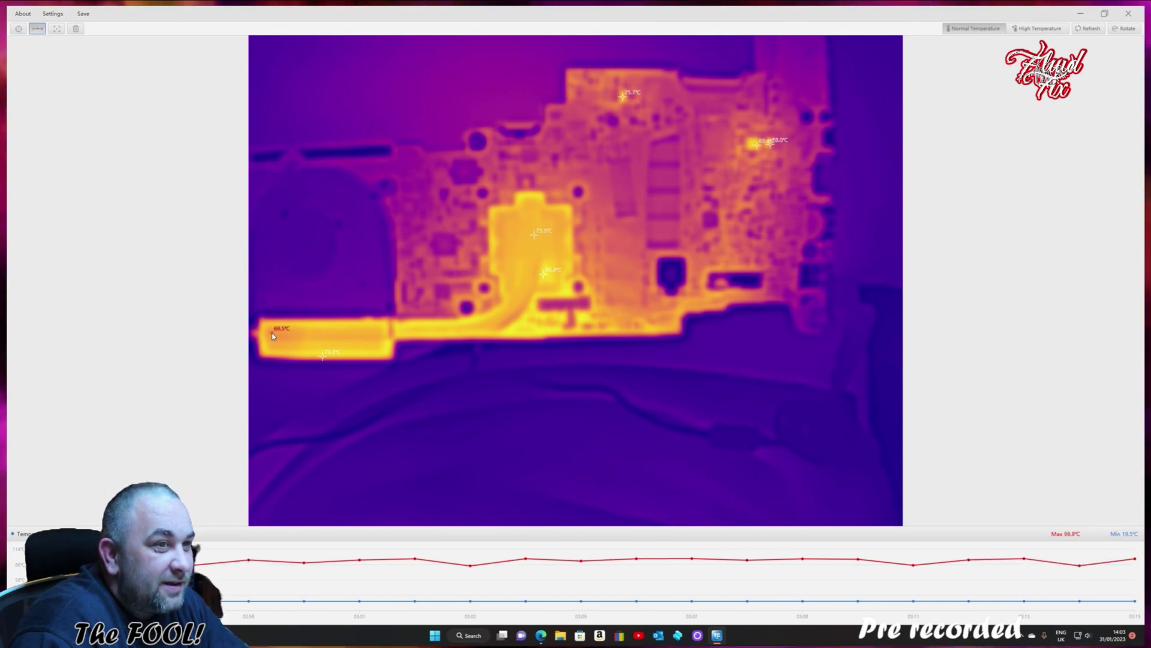
Draw line measurements along the heat pipe and vertically down through the processor block.
{"action": "left_click_drag", "start_coordinate": [272, 335], "coordinate": [487, 330]}
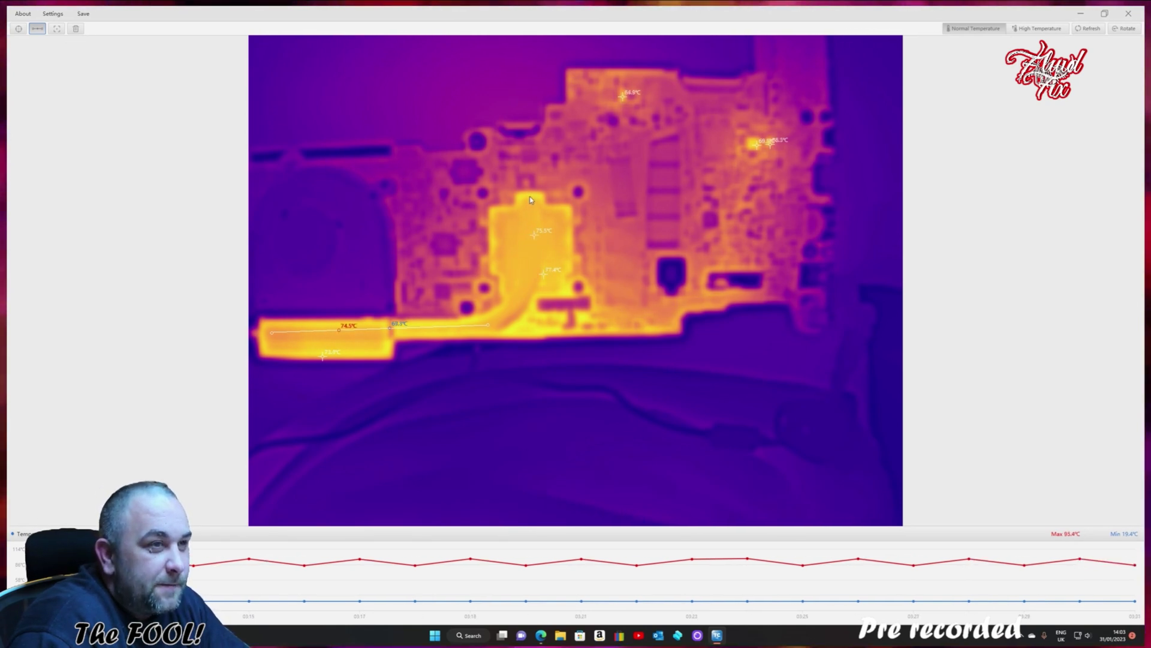
{"action": "mouse_move", "coordinate": [531, 198]}
{"action": "left_mouse_down"}
{"action": "mouse_move", "coordinate": [525, 271]}
{"action": "mouse_move", "coordinate": [501, 327]}
{"action": "mouse_move", "coordinate": [521, 297]}
{"action": "left_mouse_up"}
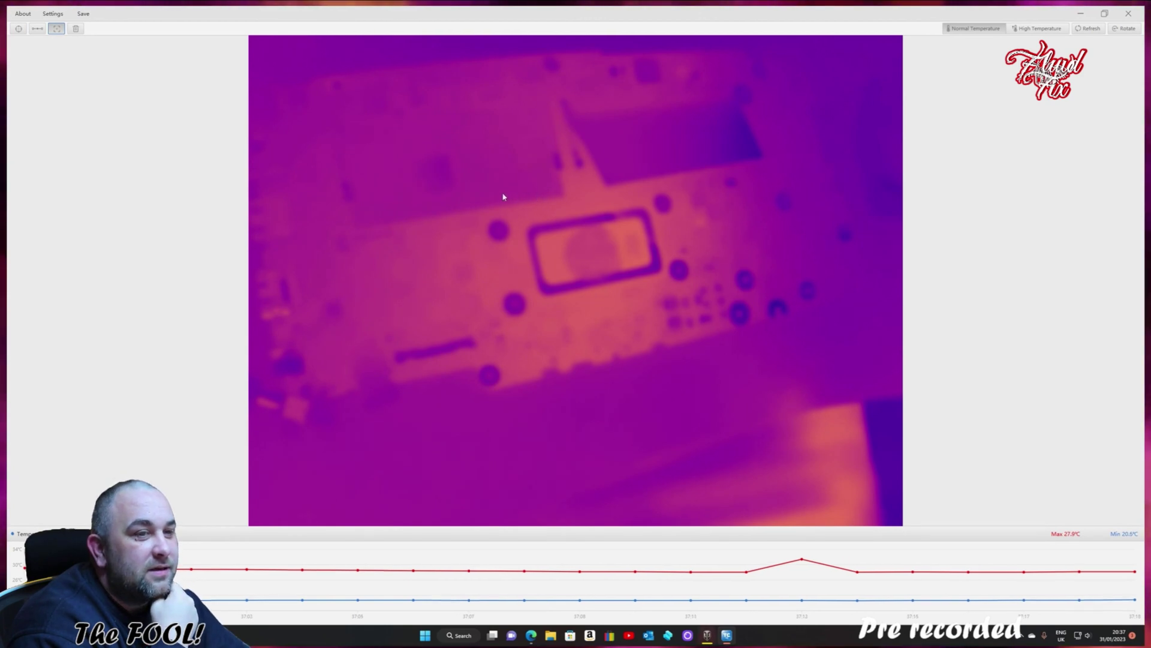
{"action": "left_click_drag", "start_coordinate": [504, 193], "coordinate": [691, 306]}
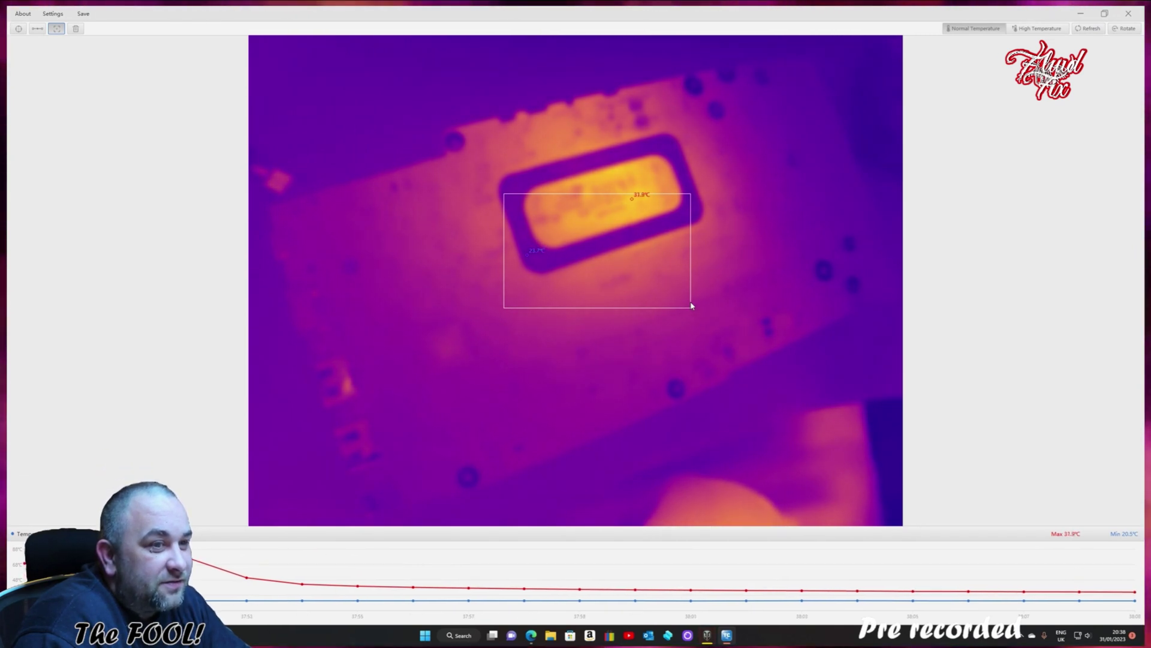
{"action": "left_click", "coordinate": [75, 28]}
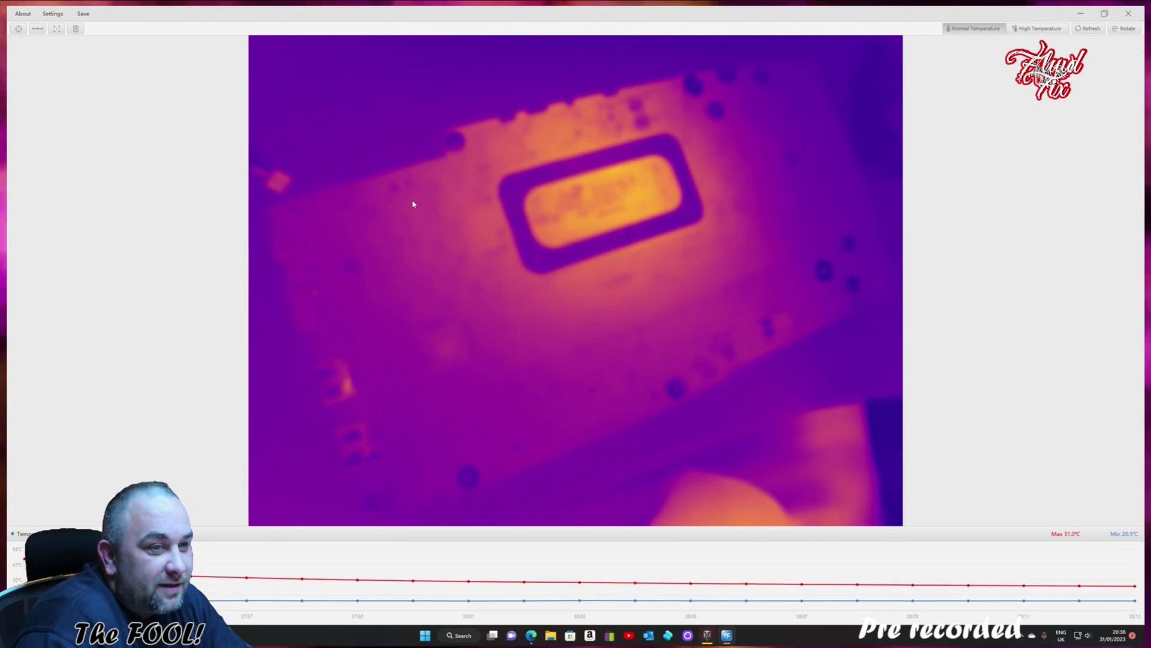
{"action": "mouse_move", "coordinate": [419, 198]}
{"action": "left_mouse_down"}
{"action": "mouse_move", "coordinate": [465, 196]}
{"action": "mouse_move", "coordinate": [412, 203]}
{"action": "left_mouse_up"}
{"action": "left_click", "coordinate": [49, 29]}
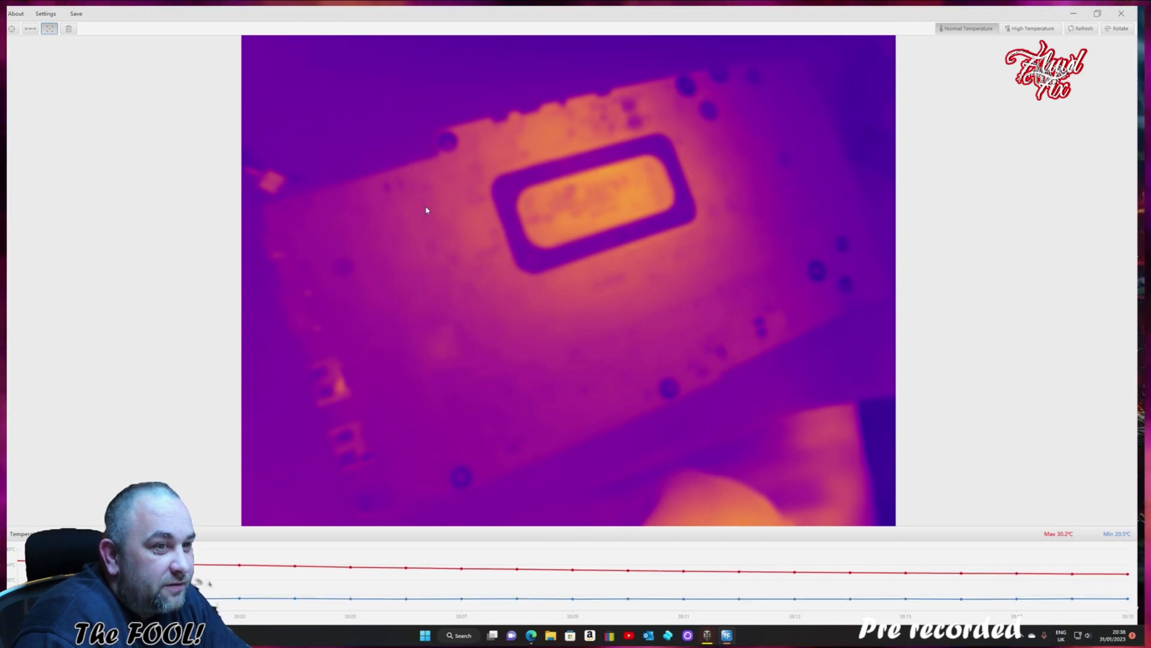
{"action": "left_click_drag", "start_coordinate": [412, 198], "coordinate": [495, 288]}
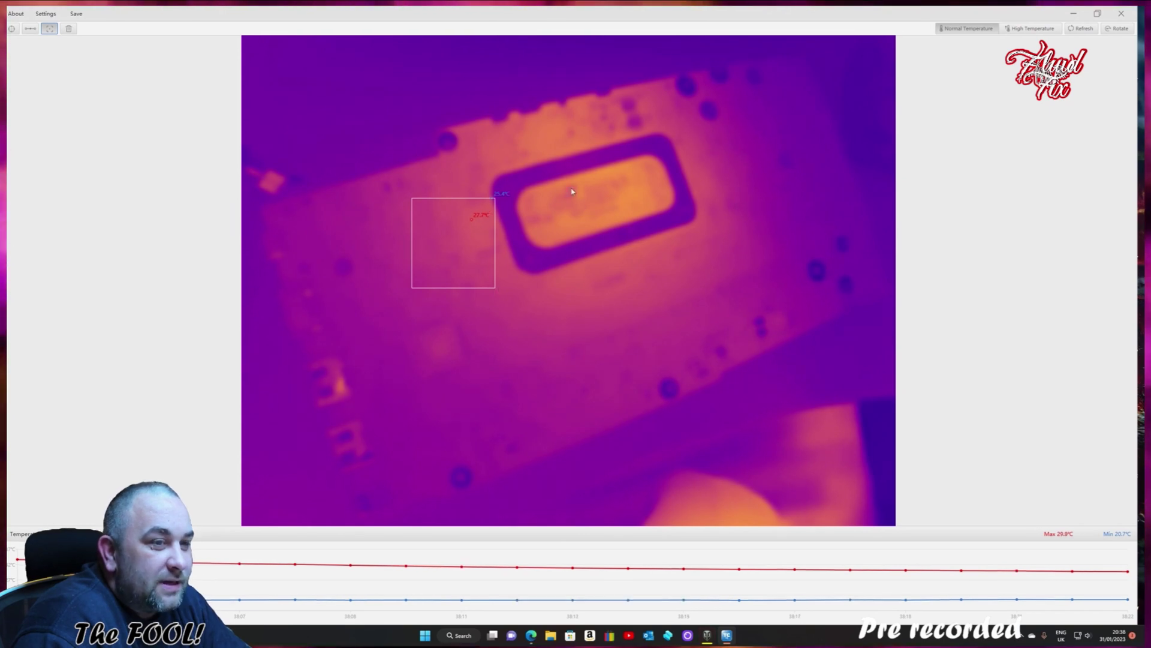
{"action": "left_click_drag", "start_coordinate": [525, 185], "coordinate": [668, 265]}
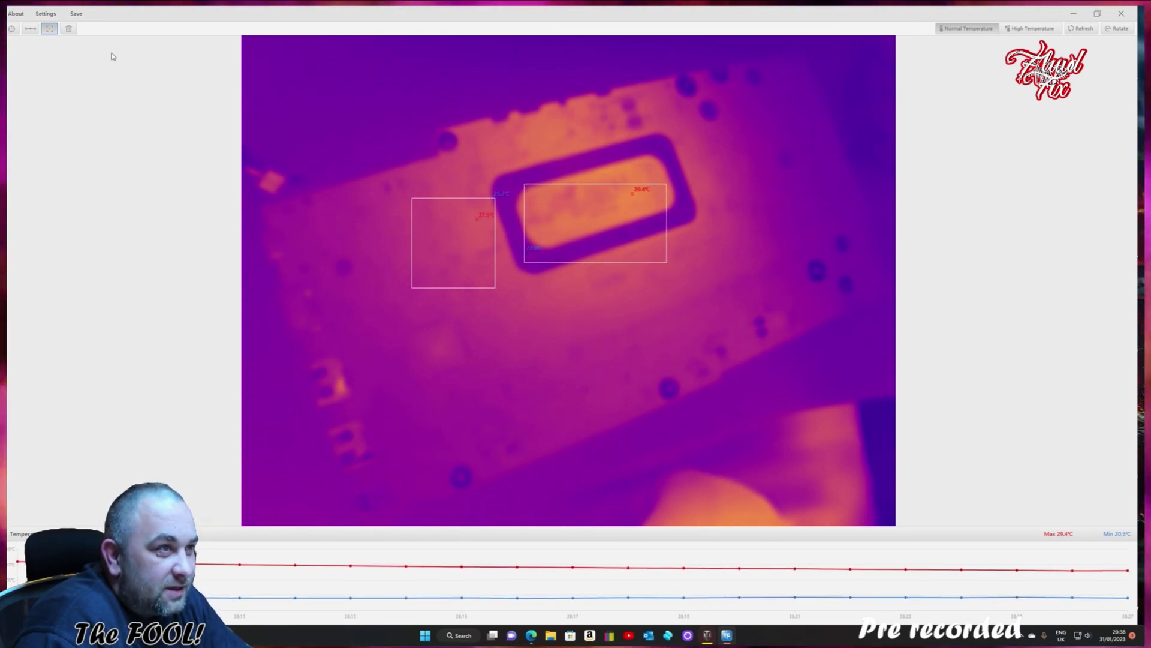
{"action": "left_click", "coordinate": [68, 29]}
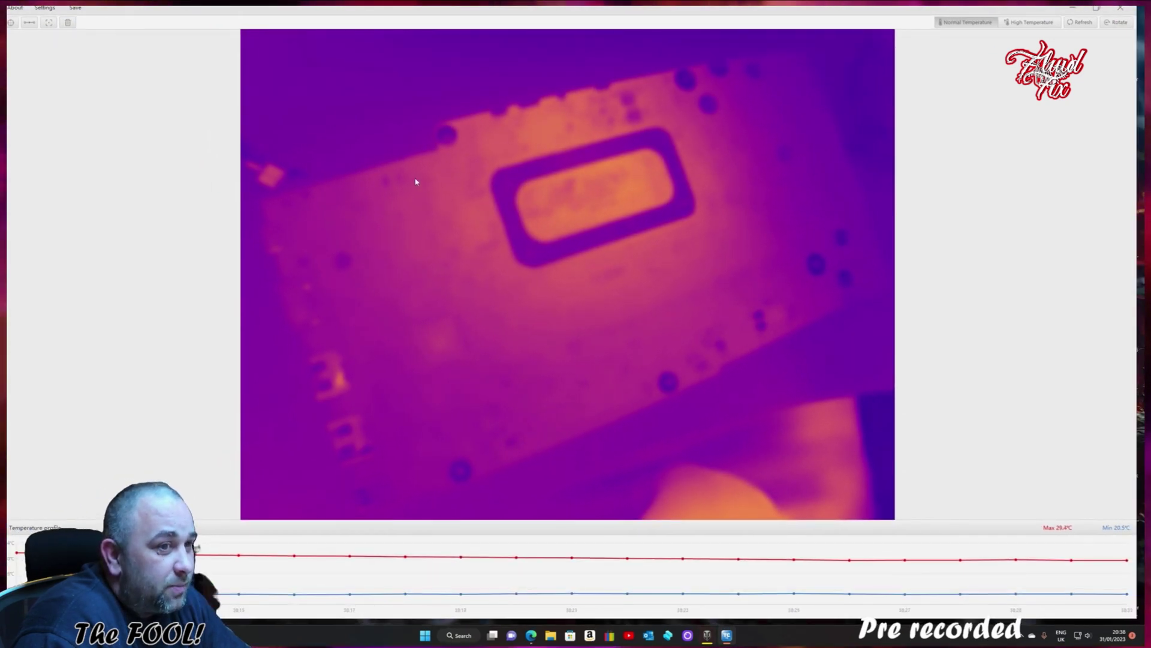
Draw square measurement boxes over the area left of the chip and over the chip itself.
{"action": "left_click", "coordinate": [51, 24]}
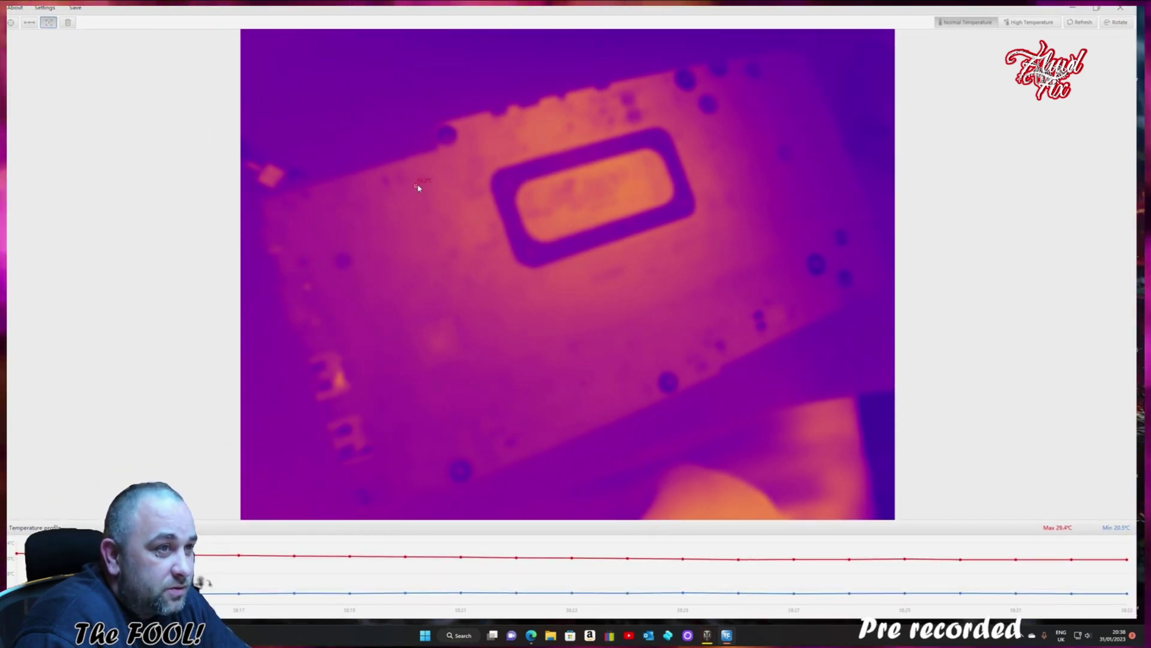
{"action": "left_click_drag", "start_coordinate": [421, 187], "coordinate": [494, 282]}
{"action": "left_click_drag", "start_coordinate": [532, 162], "coordinate": [691, 230]}
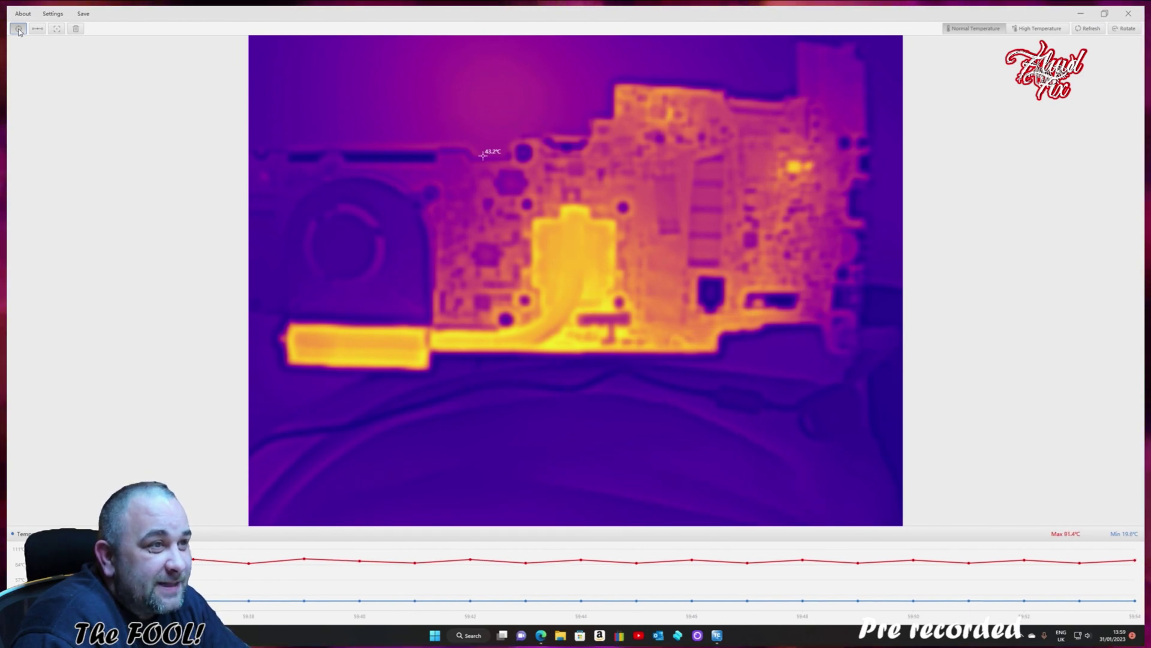
Replace the 43.2°C reading with spots on the processor and another hot area, then clear them all.
{"action": "left_click", "coordinate": [17, 30]}
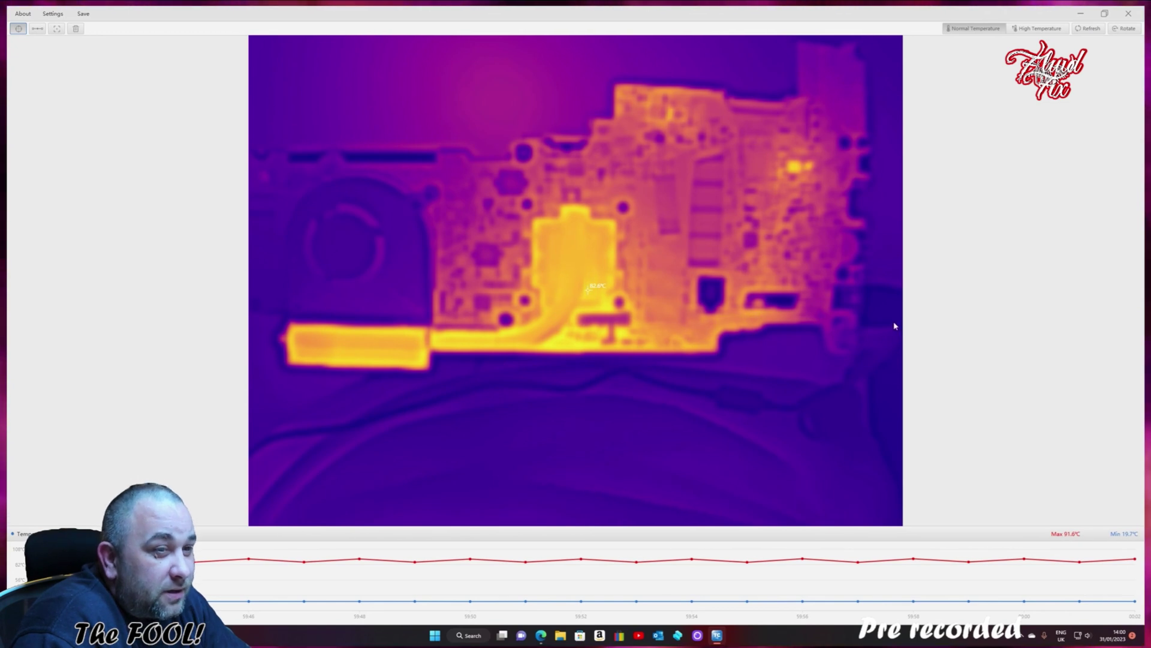
{"action": "left_click", "coordinate": [809, 166]}
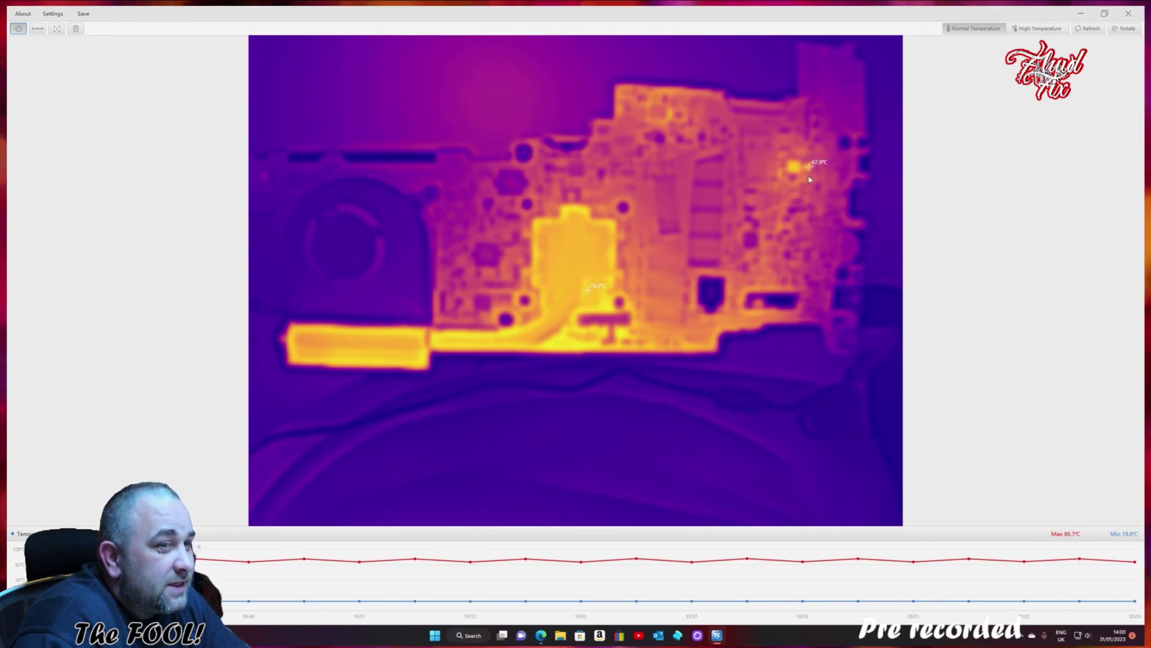
{"action": "left_click", "coordinate": [672, 114]}
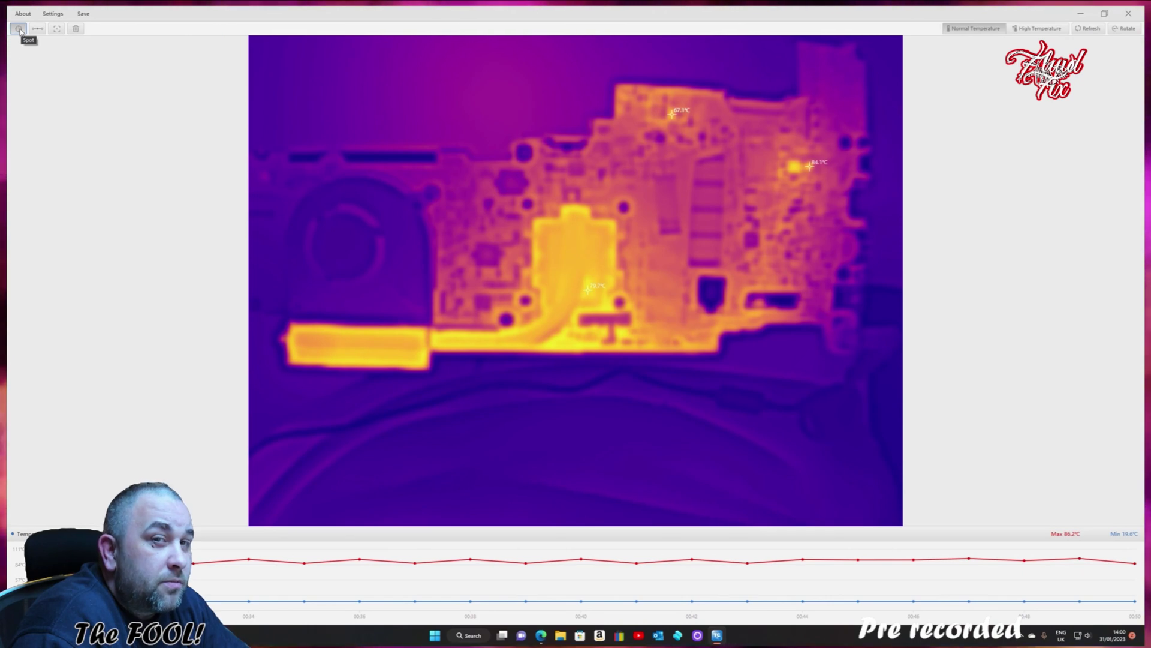
{"action": "left_click", "coordinate": [76, 29]}
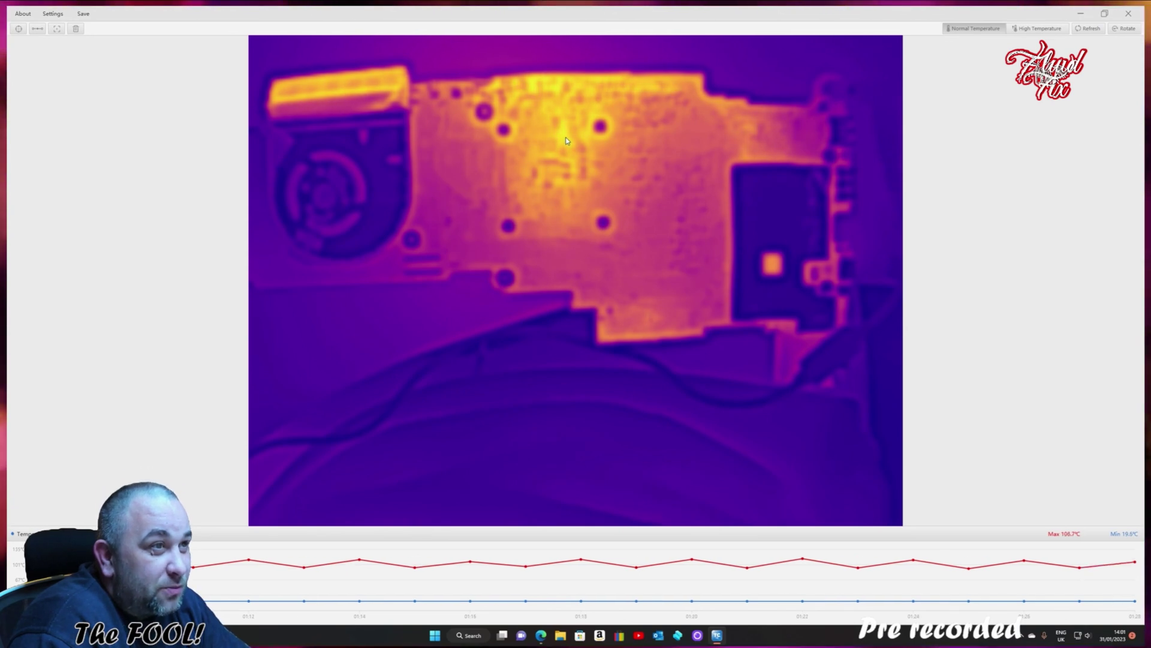
With the Spot tool, add readings on the board's hottest upper area and on the heatsink.
{"action": "left_click", "coordinate": [37, 28]}
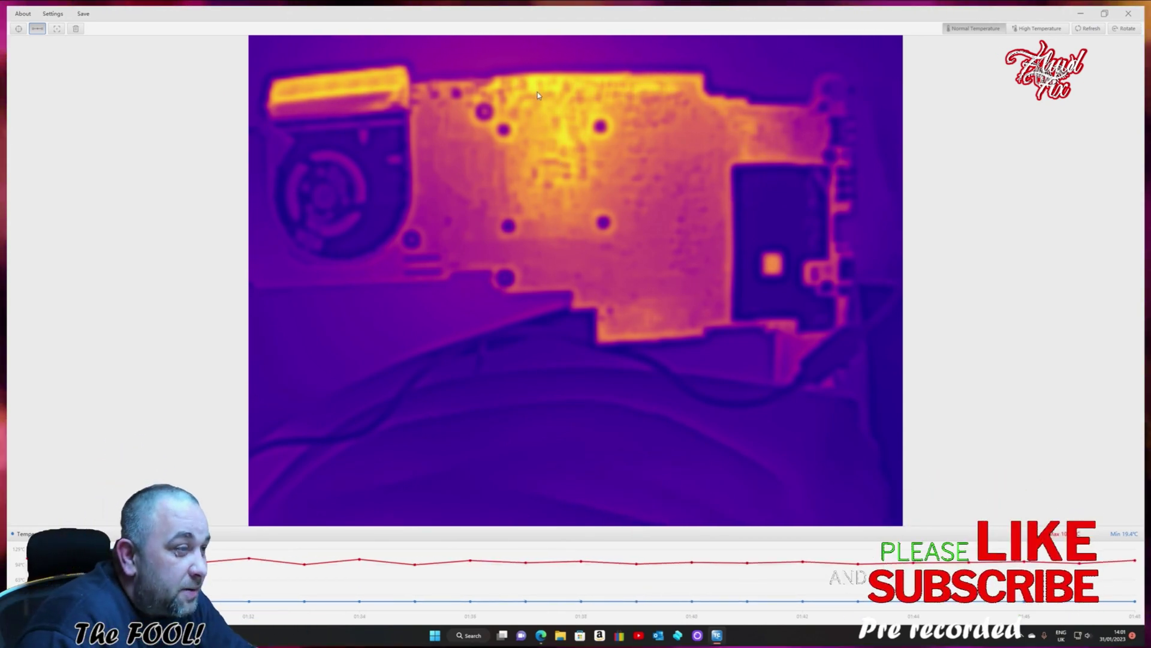
{"action": "left_click", "coordinate": [57, 29]}
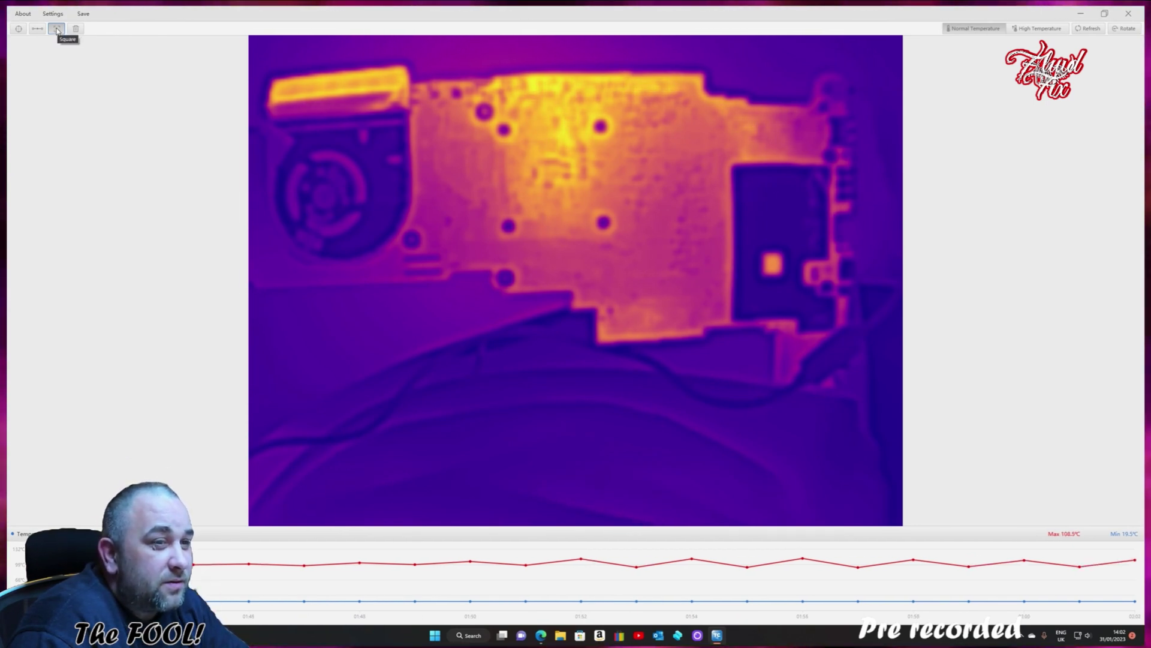
{"action": "left_click", "coordinate": [18, 29]}
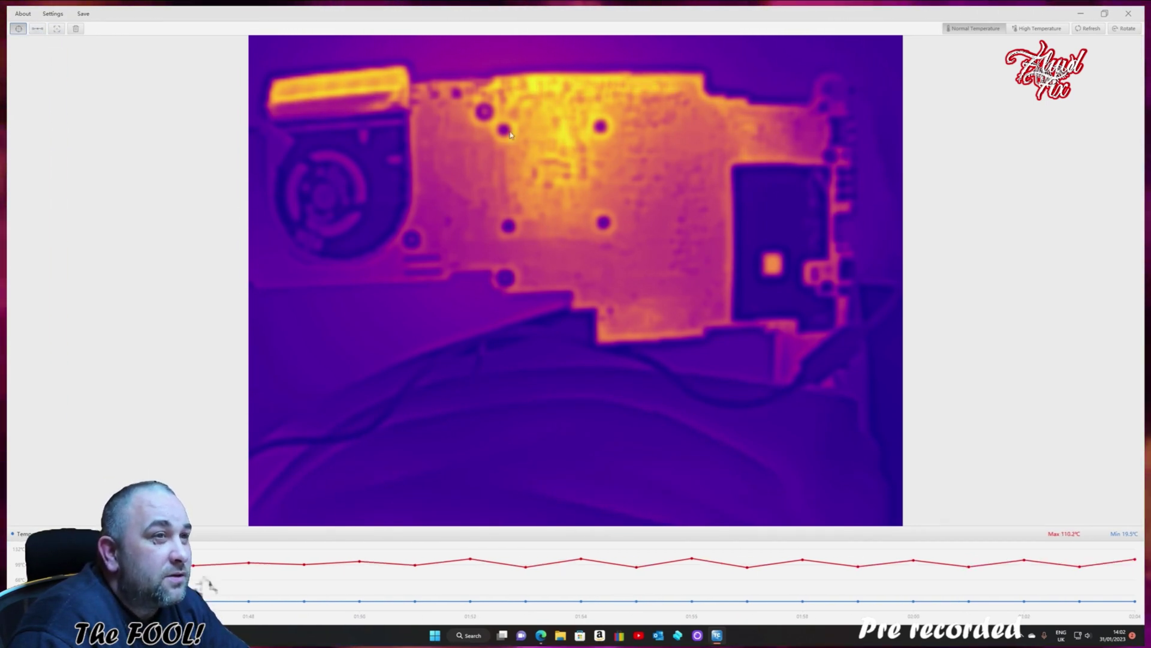
{"action": "left_click", "coordinate": [565, 137]}
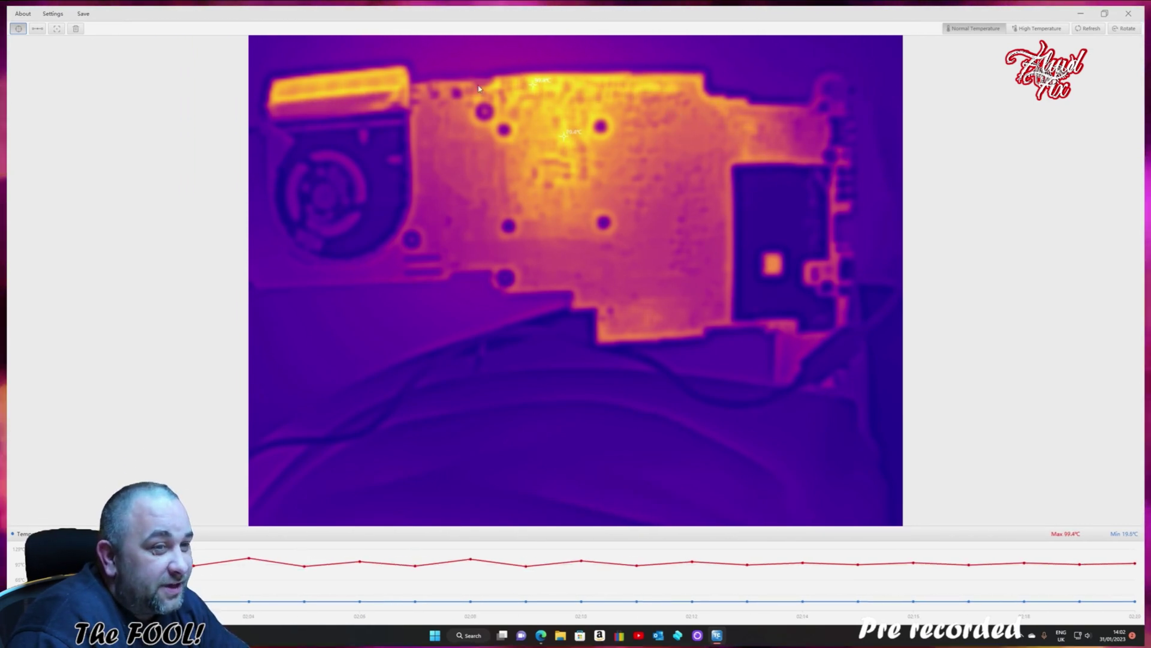
{"action": "left_click", "coordinate": [341, 93]}
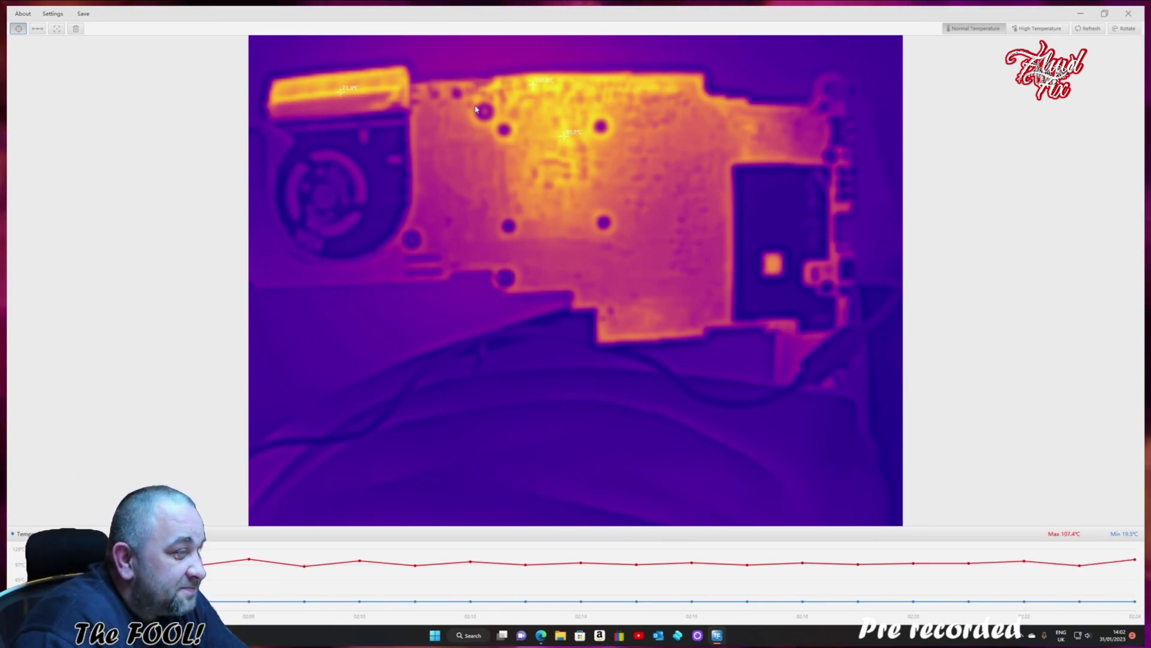